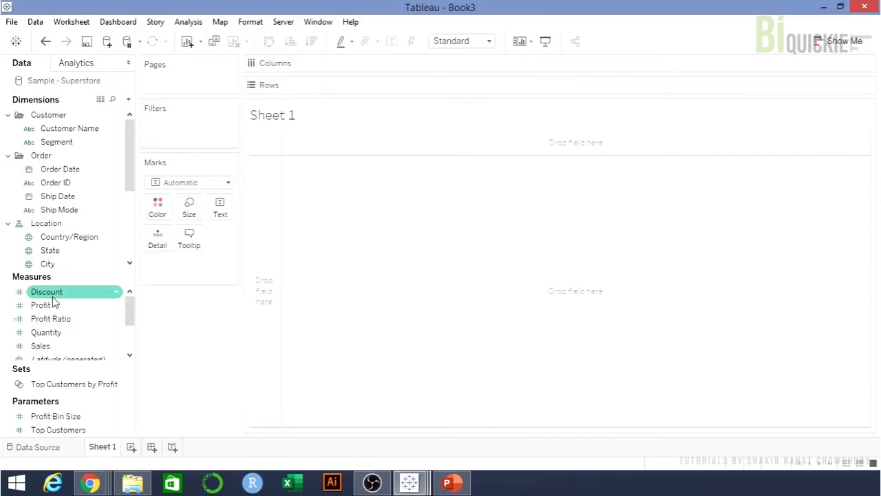
Step: Plot Profit on Rows against Order Date on Columns, broken down by year and quarter
drag(53, 305, 393, 83)
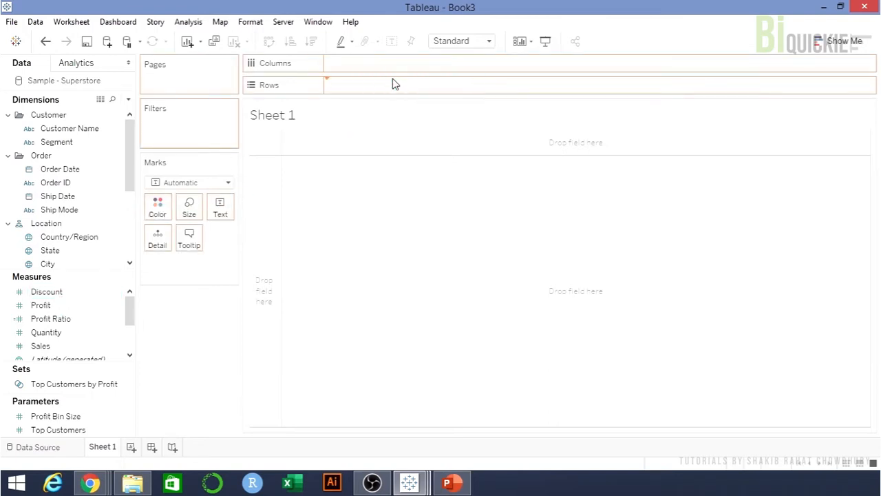
double_click(76, 172)
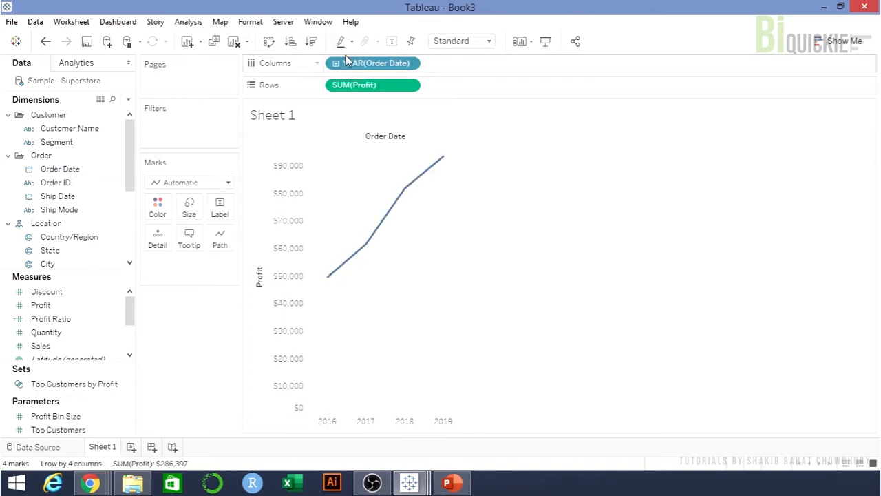
click(337, 63)
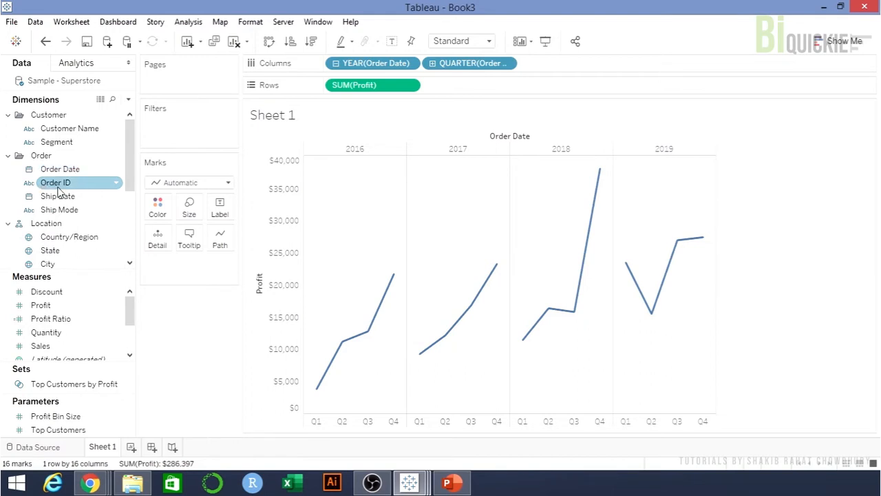
Step: Add Region as a filter with all four regions selected
scroll(58, 193, down, 3)
scroll(58, 193, down, 3)
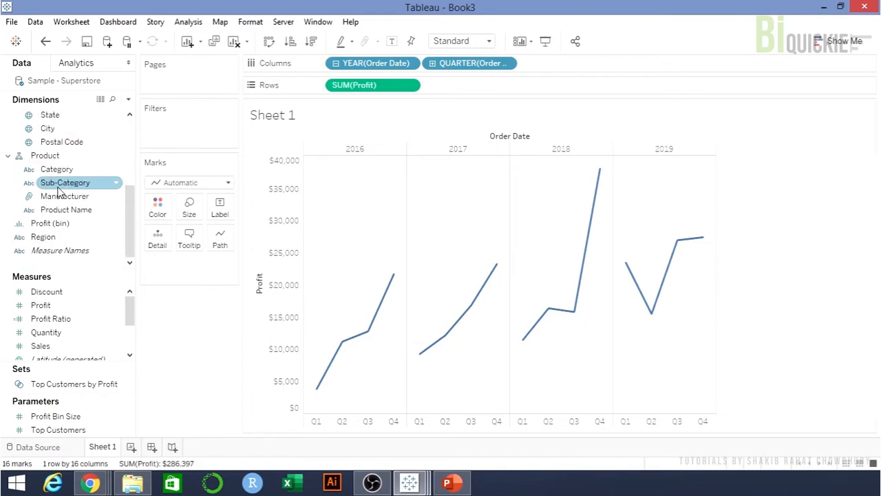
mouse_move(41, 237)
mouse_down()
mouse_move(122, 207)
mouse_move(190, 135)
mouse_up()
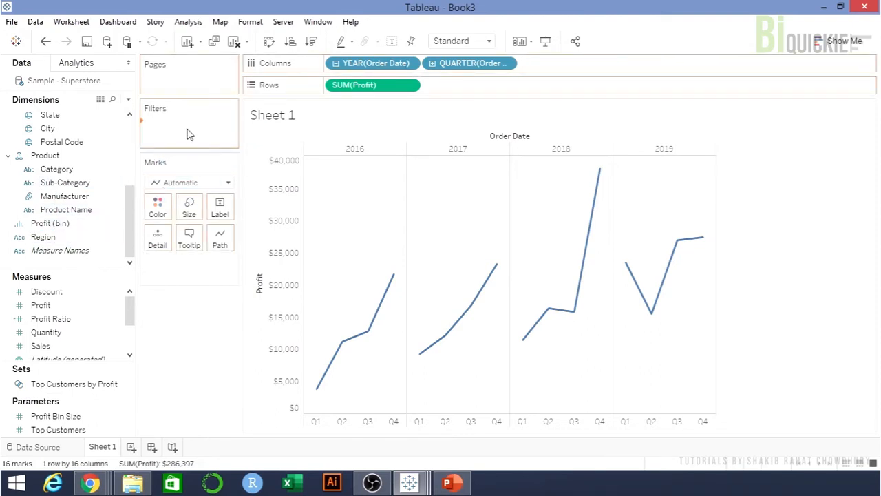
click(333, 282)
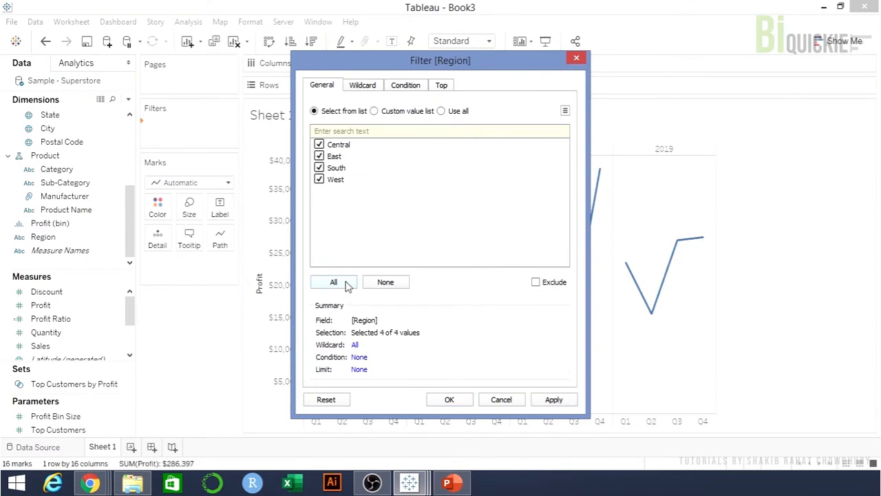
click(449, 399)
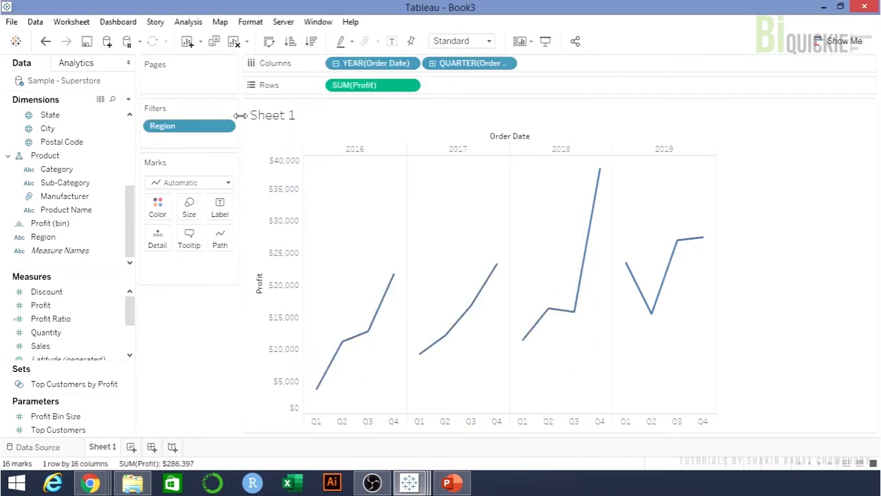
Step: Show the Region filter beside the chart and restrict it to Central only
click(227, 126)
click(210, 143)
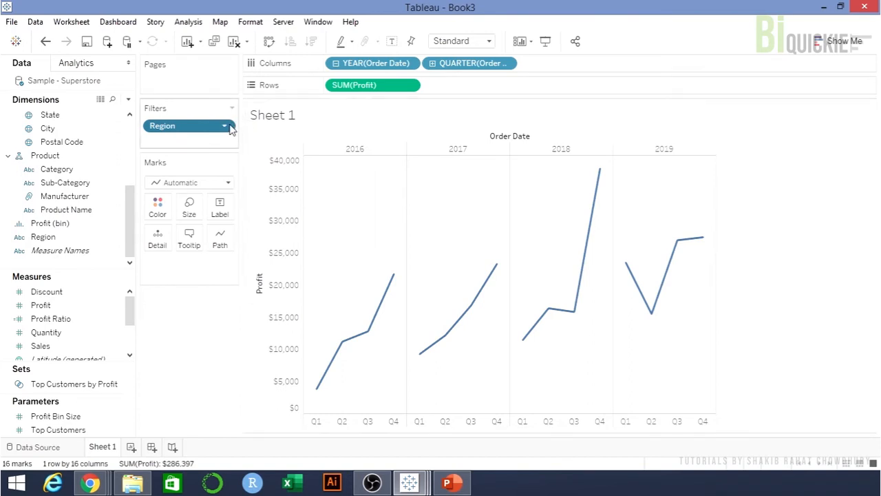
click(226, 126)
click(211, 161)
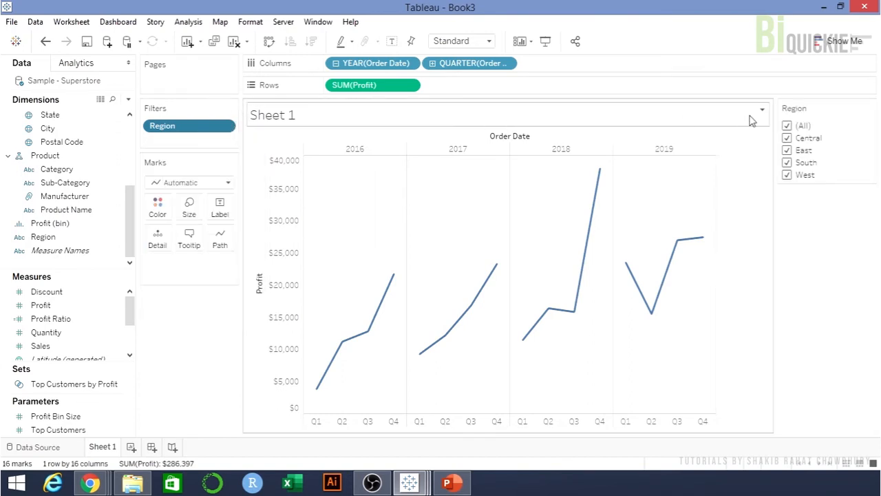
click(787, 126)
click(786, 138)
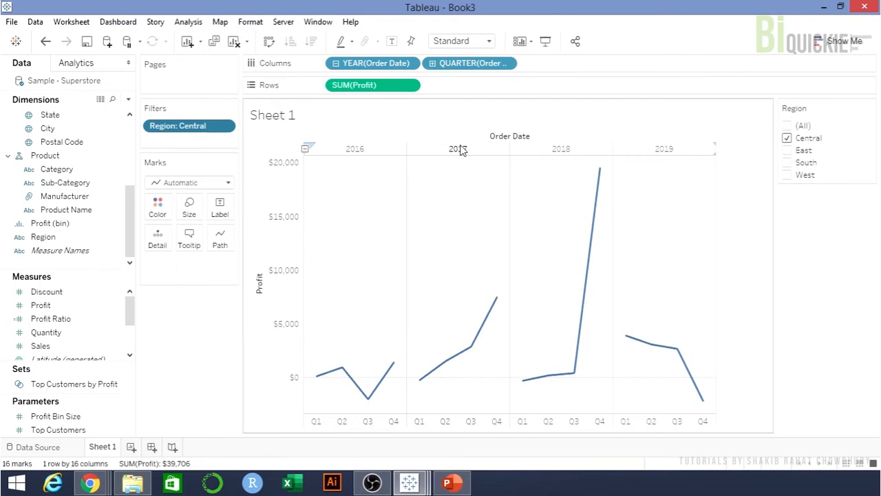
Step: Change the chart's mark type to Gantt Bar
click(219, 183)
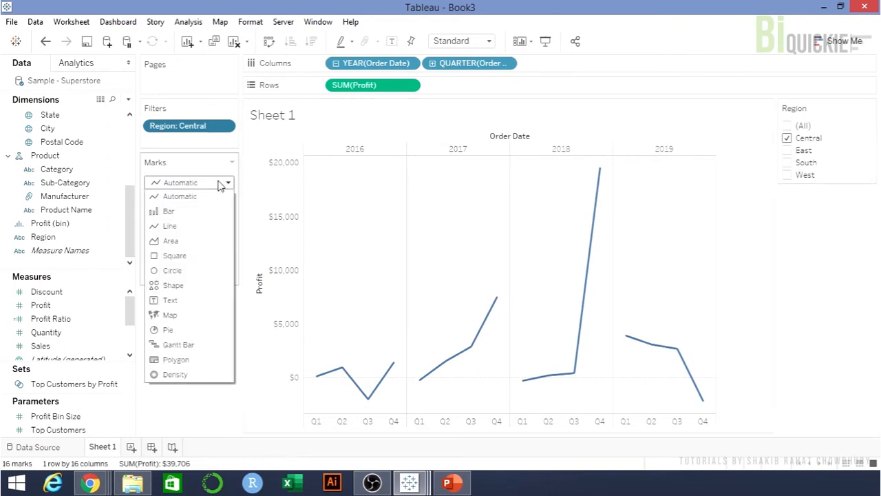
click(189, 344)
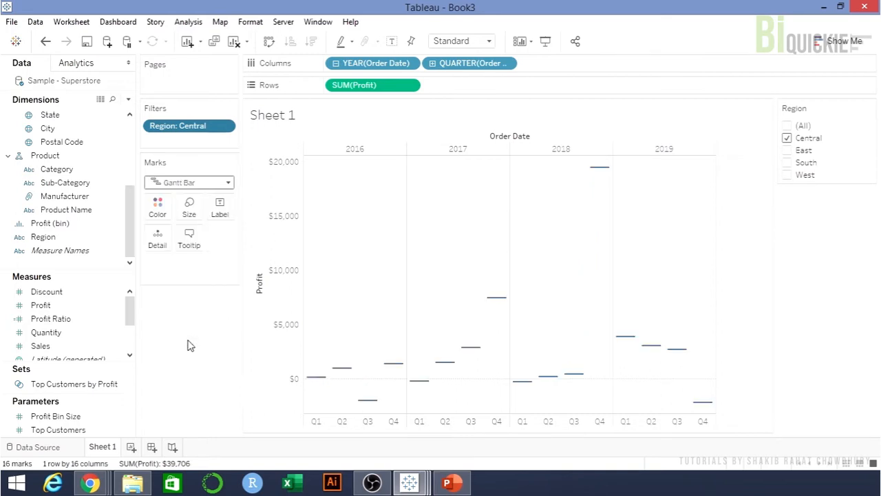
Step: Create a calculated field from Profit named "Negative Profit" with the formula -[Profit]
click(97, 319)
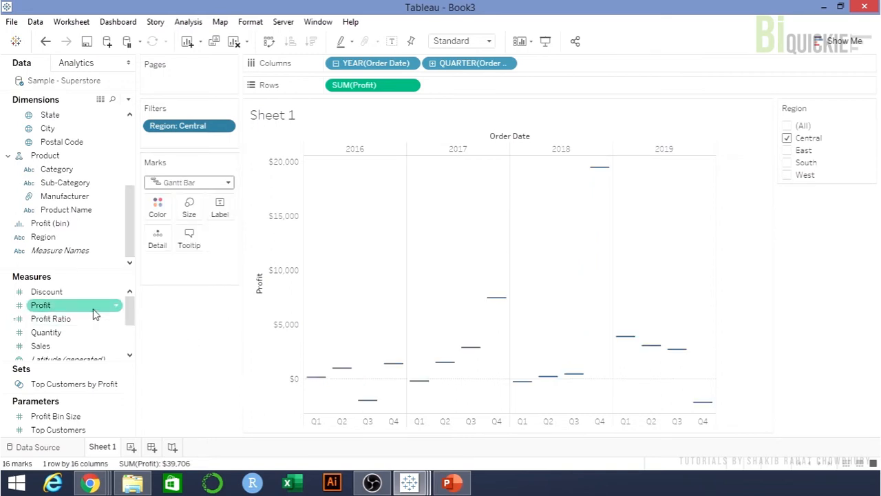
click(118, 306)
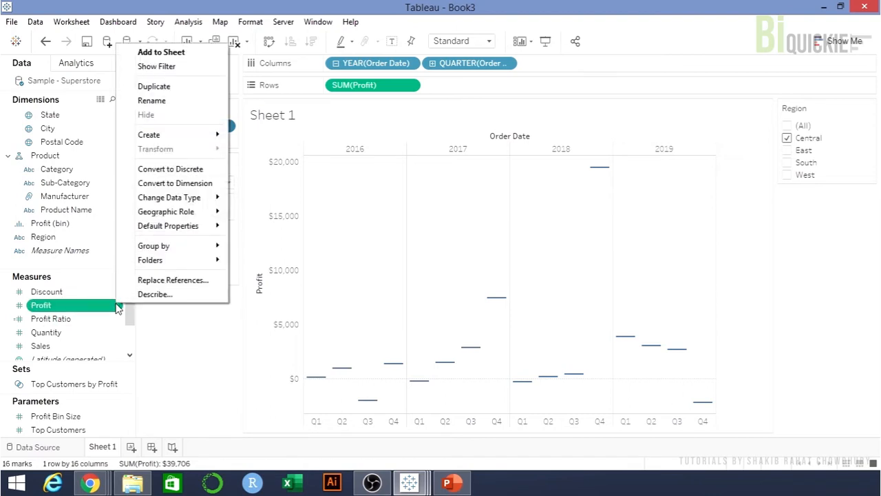
mouse_move(188, 134)
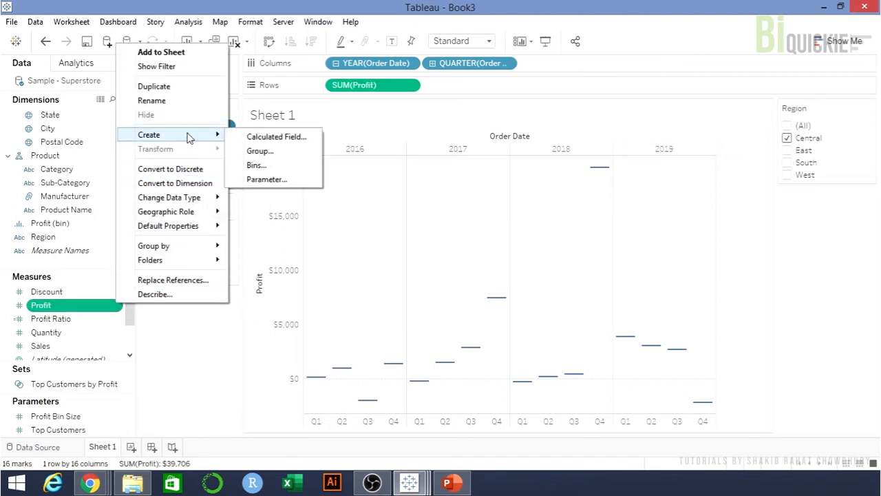
click(232, 136)
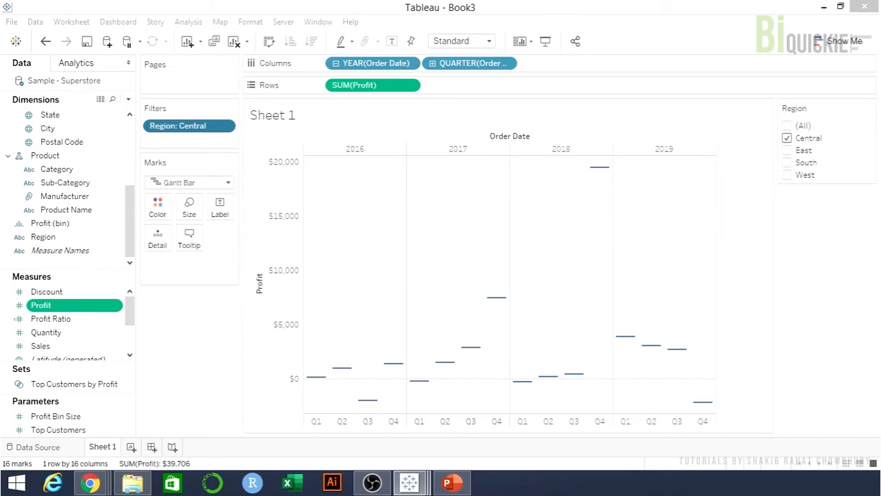
drag(225, 147, 527, 194)
click(433, 205)
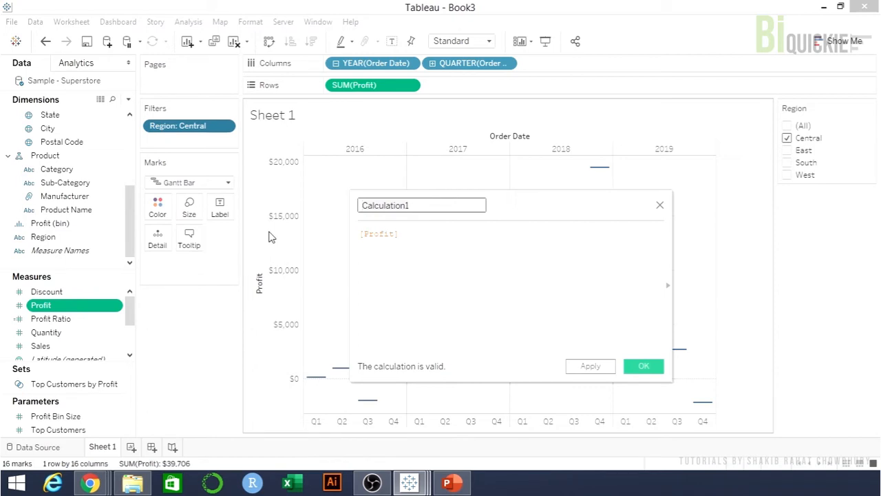
key(ctrl+a)
text(Negative Profit)
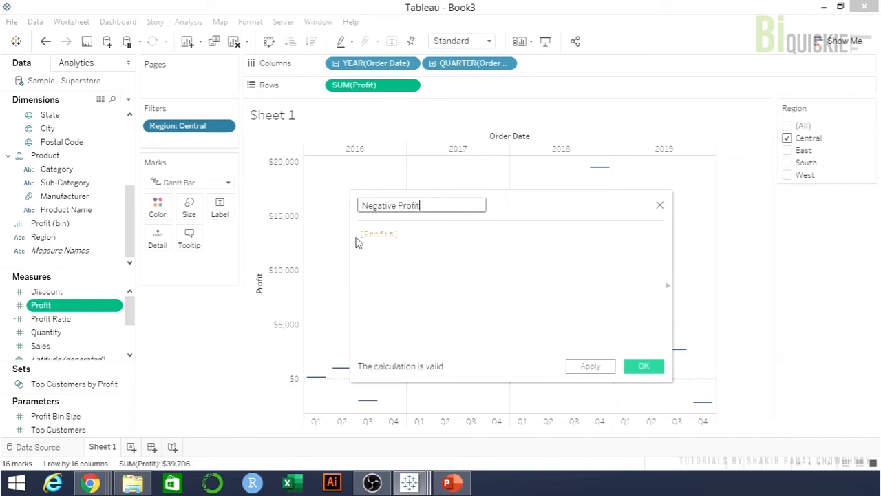
click(359, 234)
text(-)
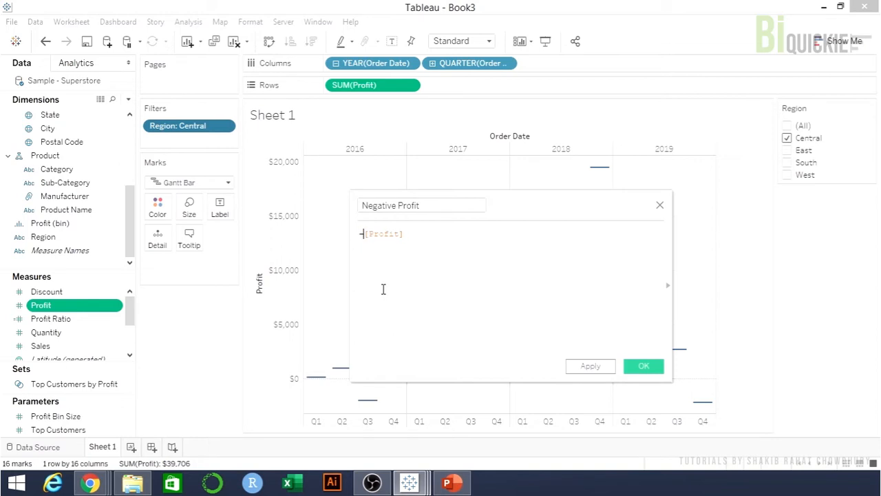
click(653, 370)
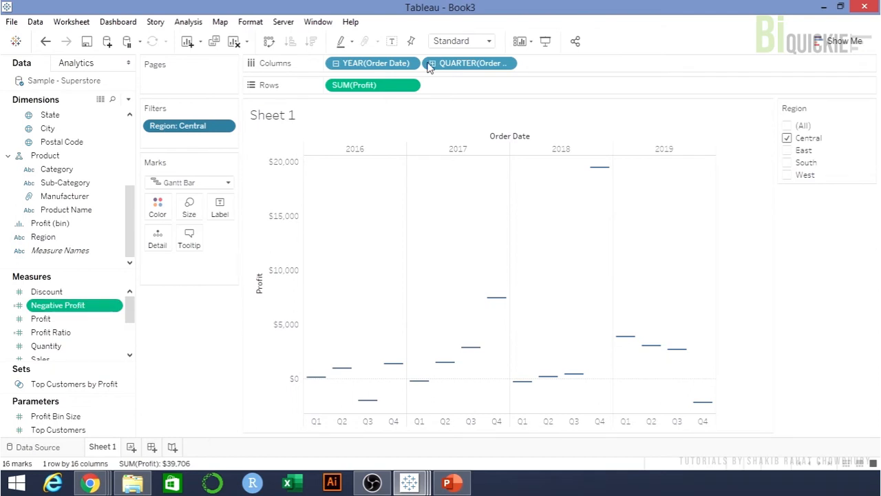
Step: Colour the marks by a copy of SUM(Profit), keeping the original on Rows
drag(393, 87, 167, 210)
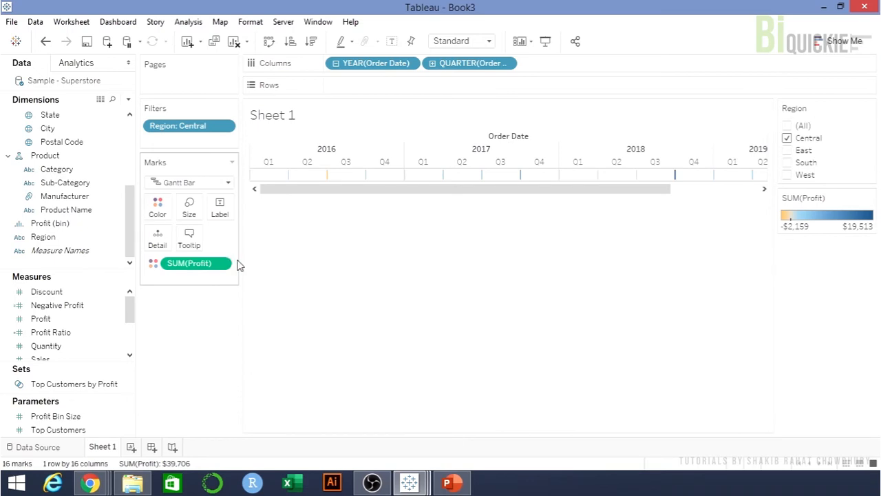
key(ctrl+z)
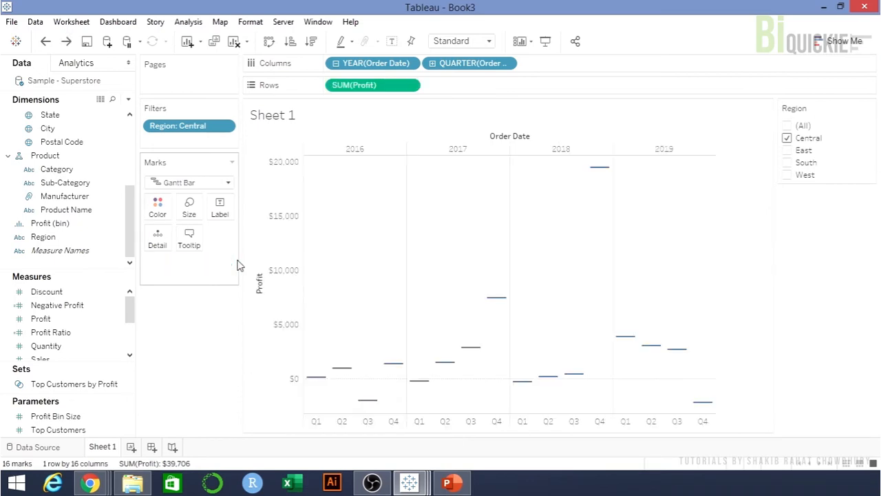
drag(386, 87, 164, 217)
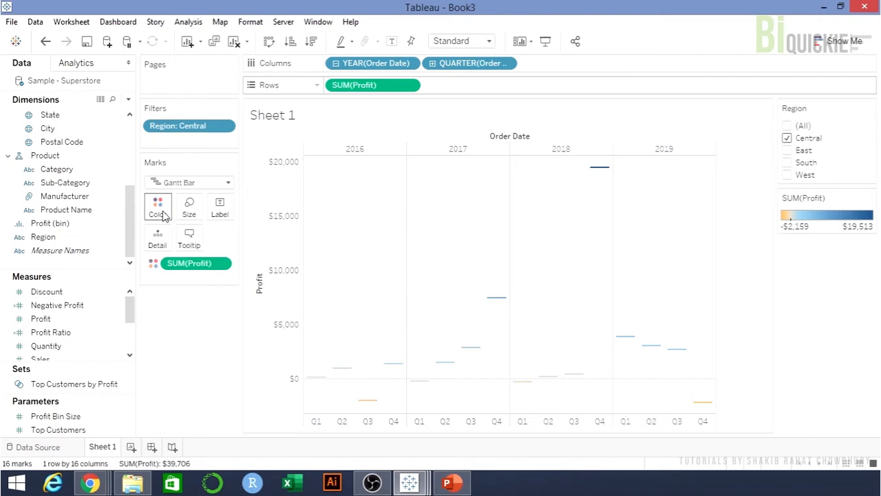
Step: Set the Profit colours to a stepped palette of 2 steps with yellow-orange for the negative end
double_click(807, 222)
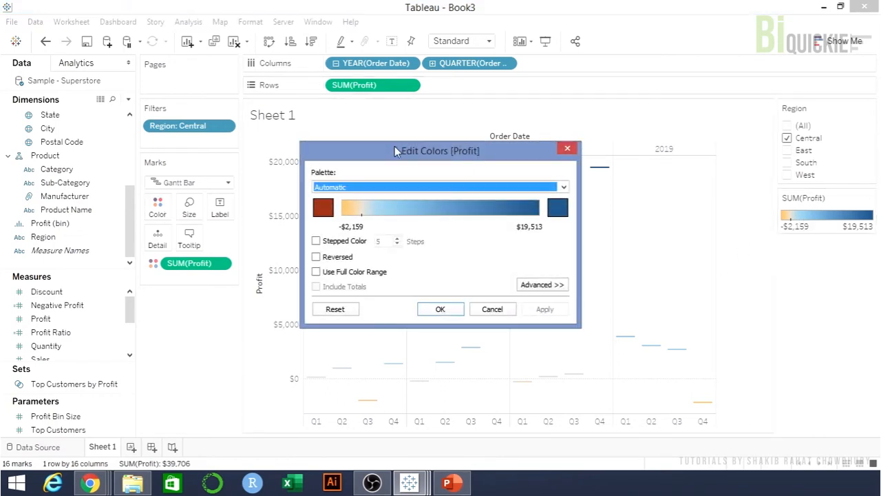
click(316, 241)
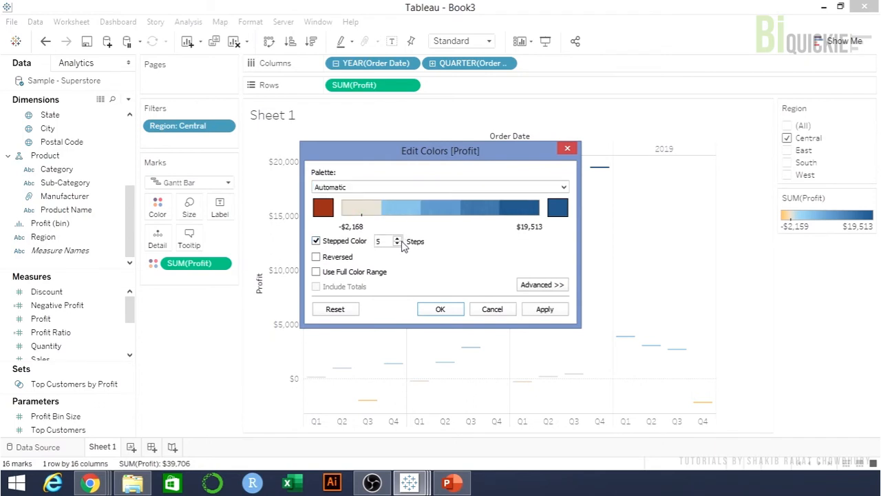
click(397, 243)
click(398, 243)
click(398, 243)
click(324, 209)
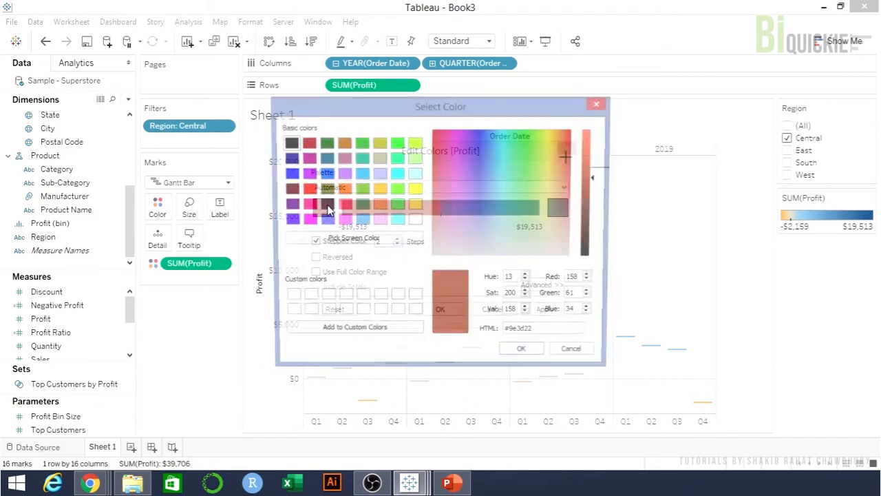
click(380, 190)
click(523, 354)
click(458, 310)
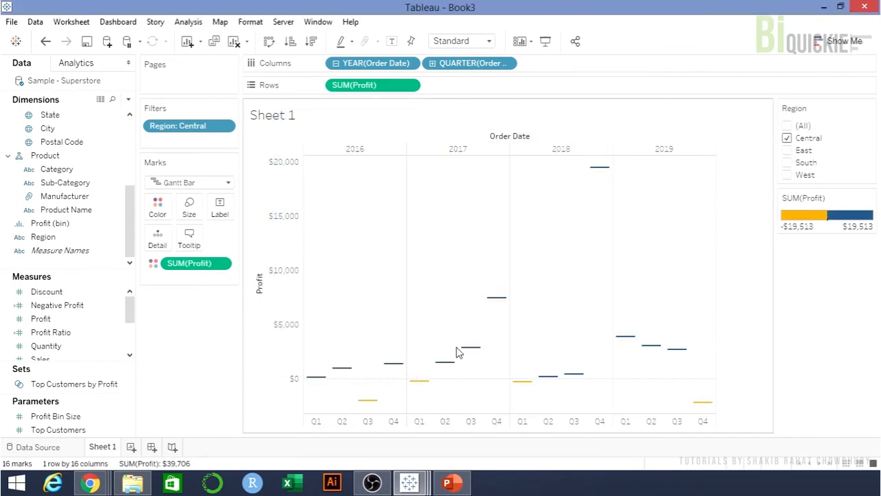
Step: Size the Gantt bars by the Negative Profit field
mouse_move(709, 405)
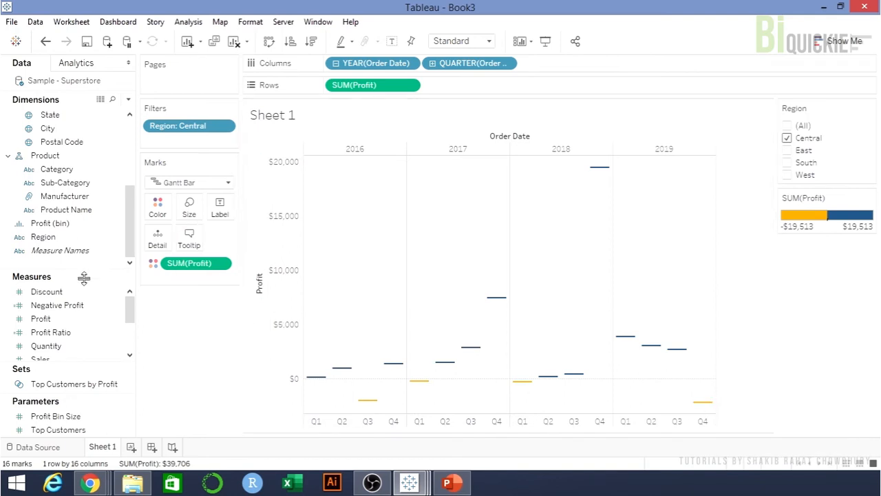
click(59, 308)
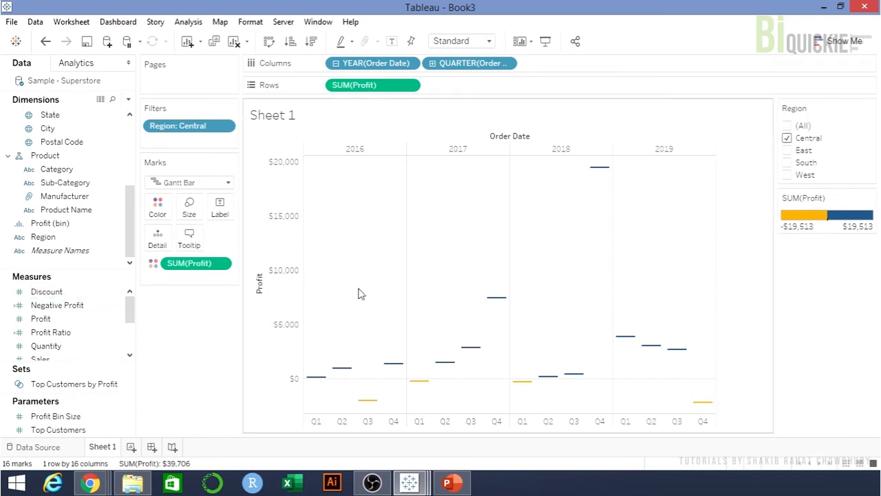
mouse_move(498, 303)
click(79, 310)
drag(79, 310, 194, 213)
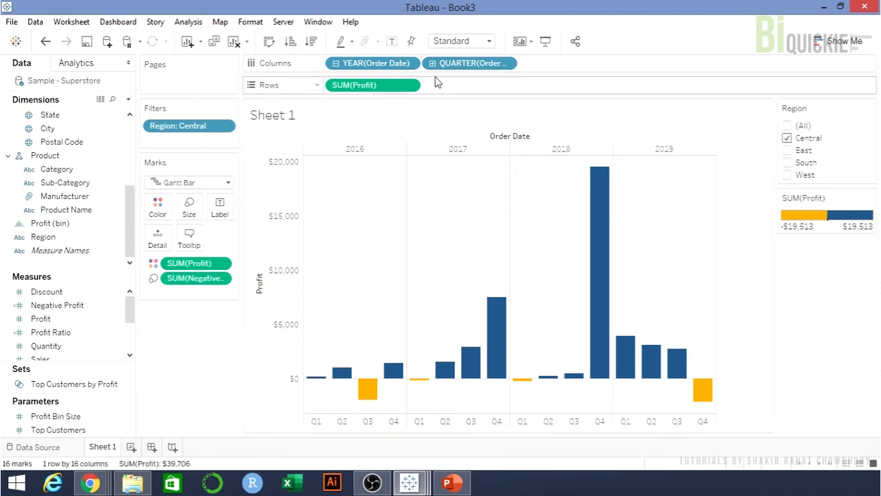
Step: Apply the Running Total quick table calculation to SUM(Profit) on Rows
click(410, 85)
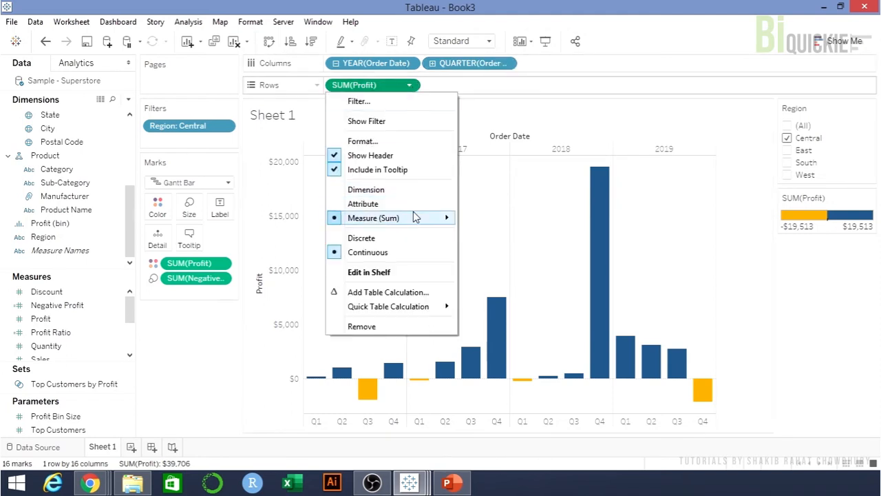
mouse_move(404, 311)
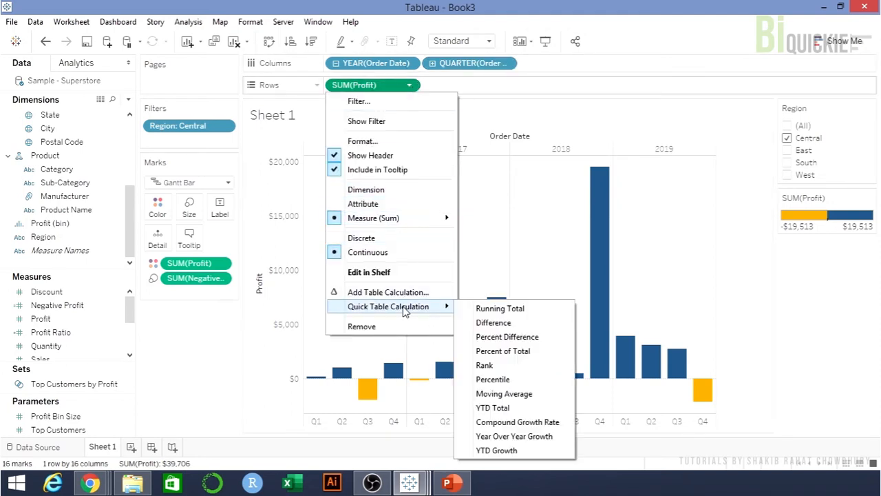
click(463, 309)
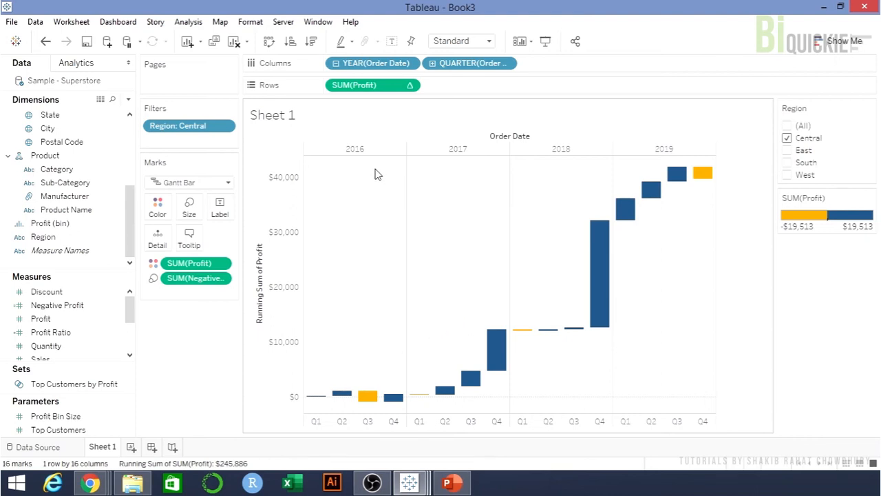
mouse_move(359, 407)
mouse_move(607, 299)
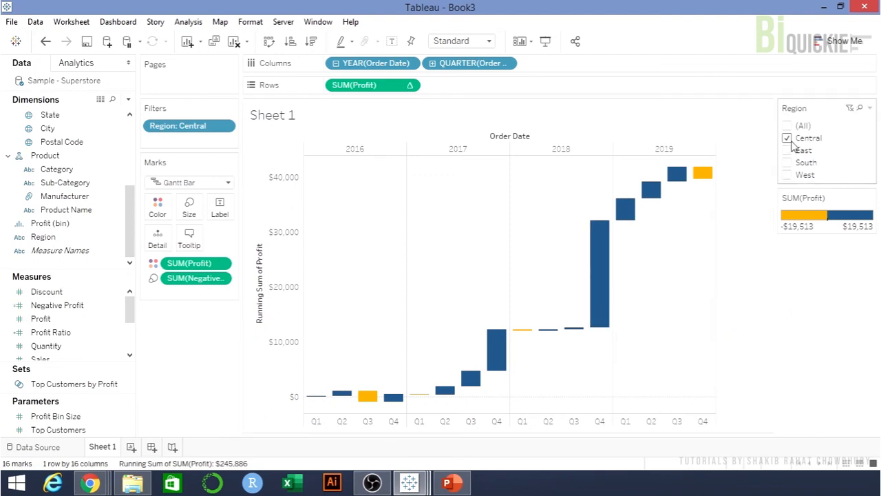
Step: Compare the waterfall for the East and South regions one at a time, and return the Region filter to Central only
click(787, 138)
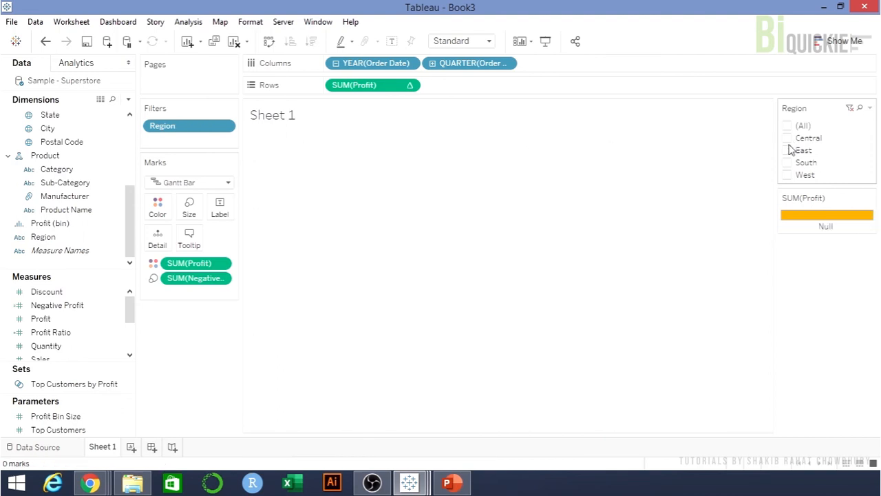
click(788, 150)
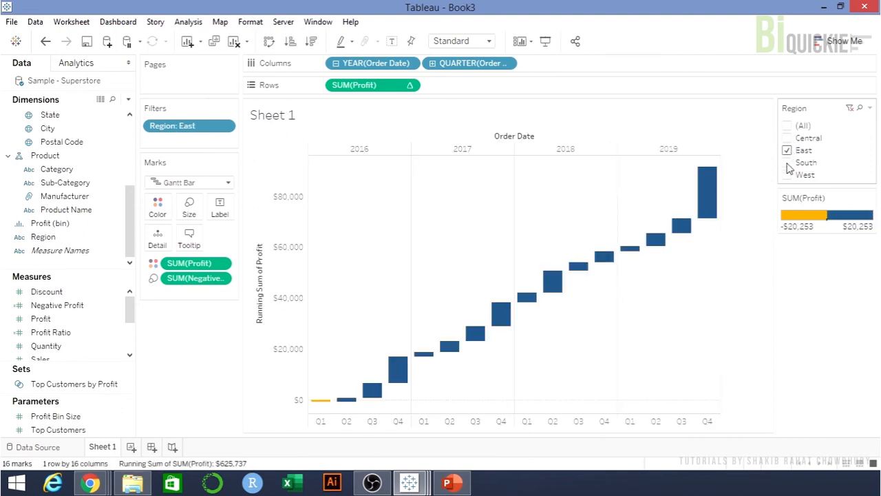
click(787, 163)
click(788, 150)
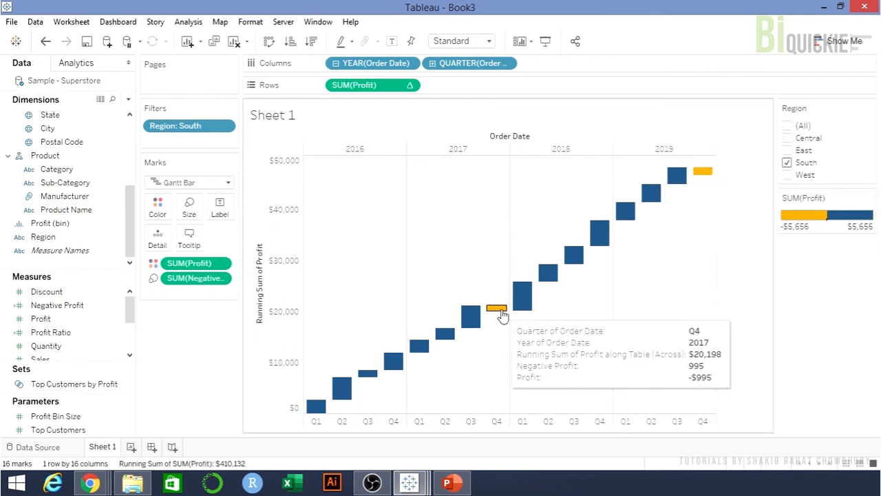
click(787, 163)
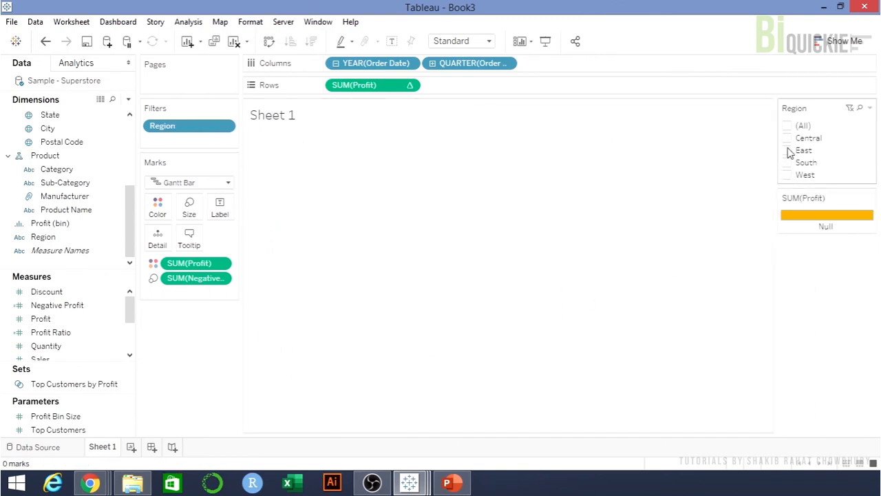
click(786, 139)
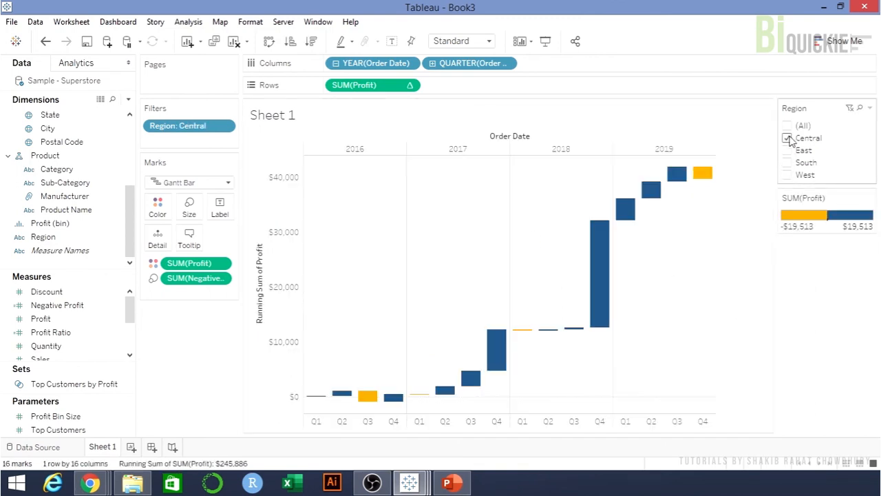
Step: Drill the Order Date quarters on Columns down to months and look along the monthly waterfall
click(432, 63)
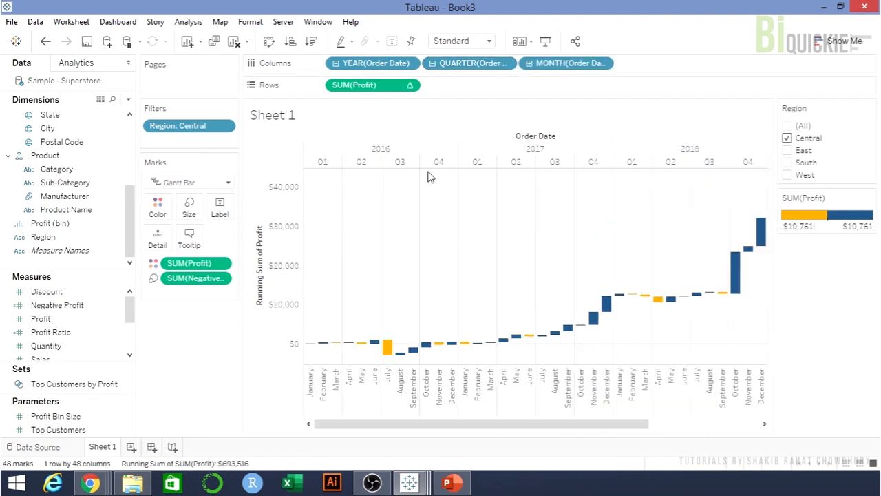
drag(466, 423, 431, 407)
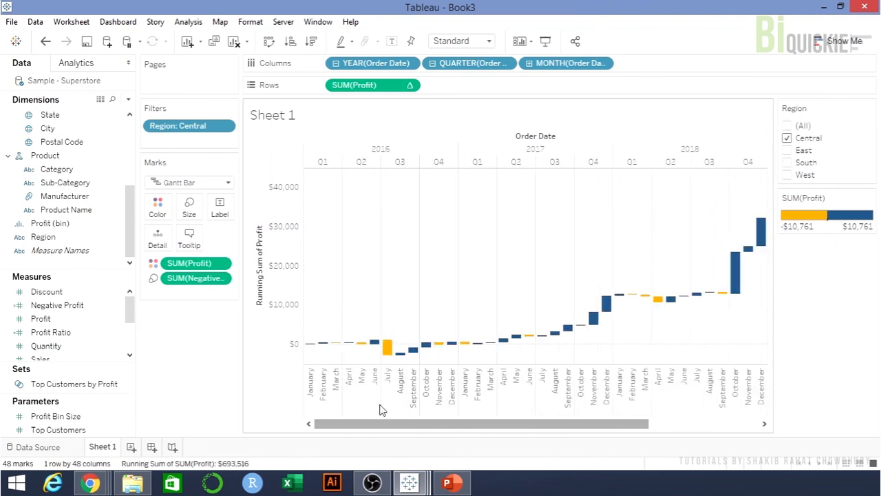